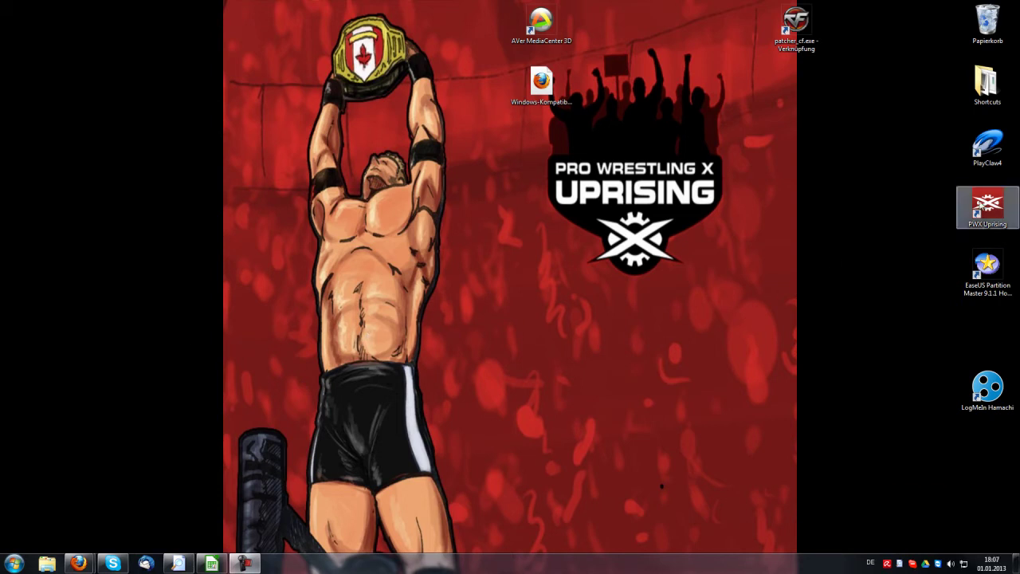
Open the PWX Uprising install folder through the desktop shortcut's 'Open file location'.
{"action": "right_click", "coordinate": [988, 206]}
{"action": "left_click", "coordinate": [876, 335]}
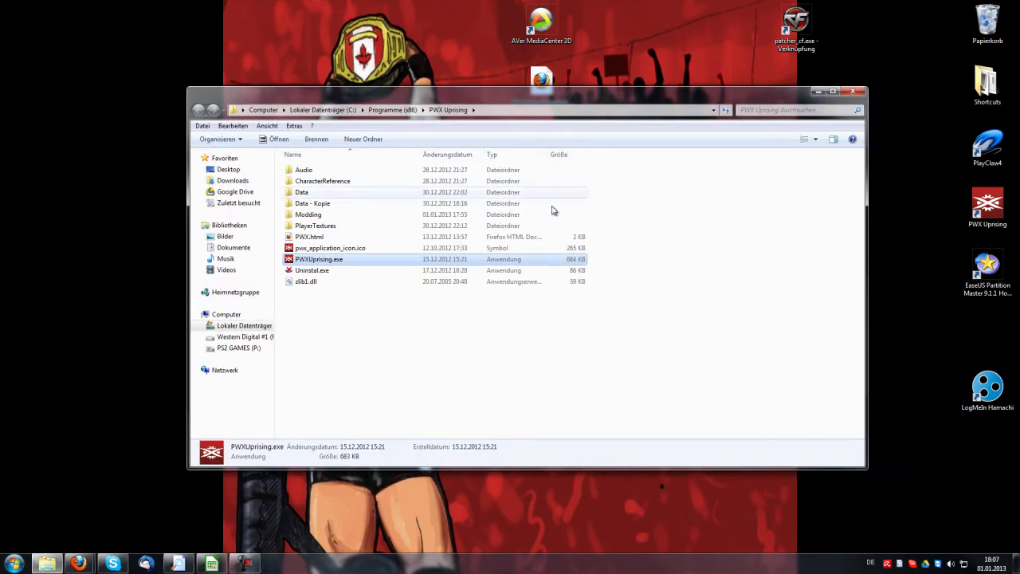
{"action": "left_click", "coordinate": [449, 359]}
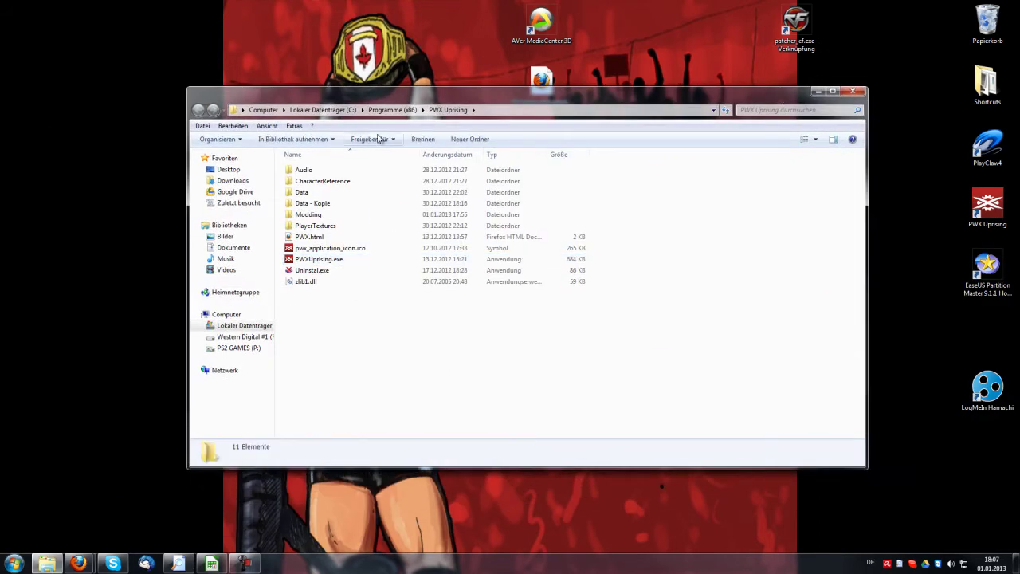
Move the Explorer window lower on the desktop and open the Data folder.
{"action": "left_click_drag", "start_coordinate": [379, 94], "coordinate": [376, 134]}
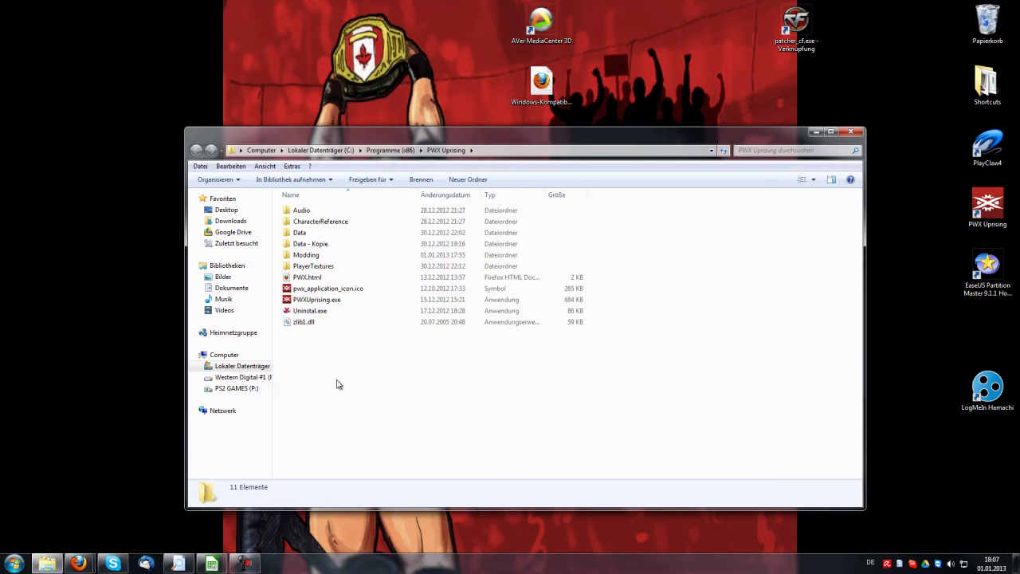
{"action": "left_click", "coordinate": [308, 243]}
{"action": "left_click", "coordinate": [315, 277]}
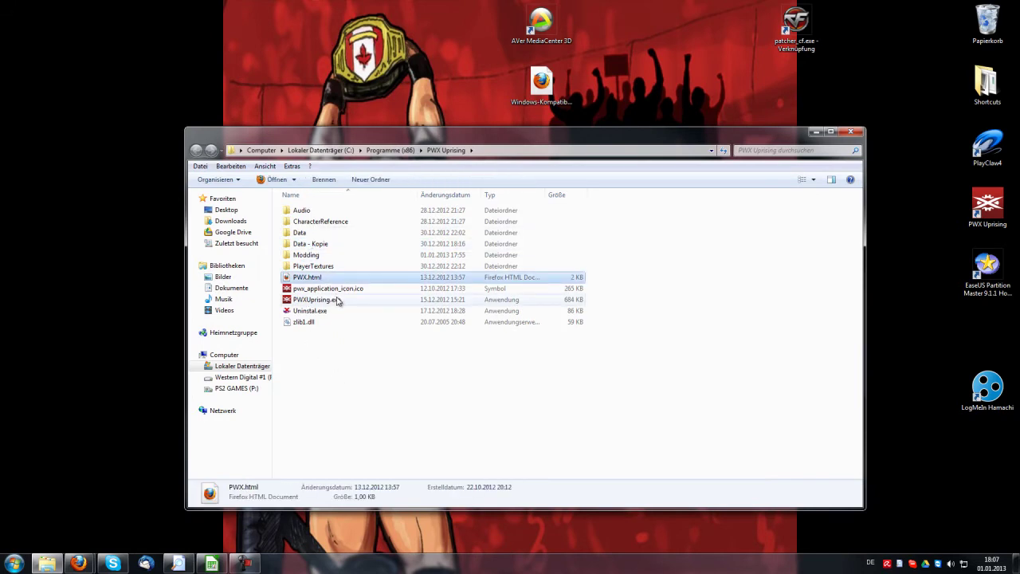
{"action": "left_click", "coordinate": [351, 364]}
{"action": "double_click", "coordinate": [311, 233]}
Browse the Data folder's .dat files, then bring the moveset.ods spreadsheet to the front.
{"action": "left_click", "coordinate": [323, 324]}
{"action": "scroll", "coordinate": [329, 321], "scroll_direction": "down", "scroll_amount": 3}
{"action": "scroll", "coordinate": [329, 321], "scroll_direction": "down", "scroll_amount": 1}
{"action": "key", "text": "F5"}
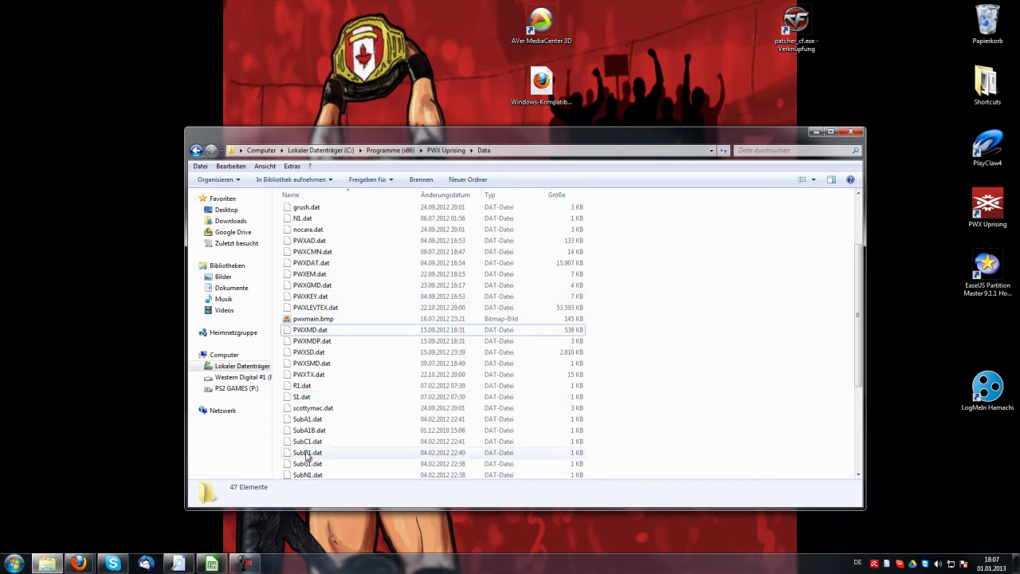
{"action": "left_click", "coordinate": [211, 563]}
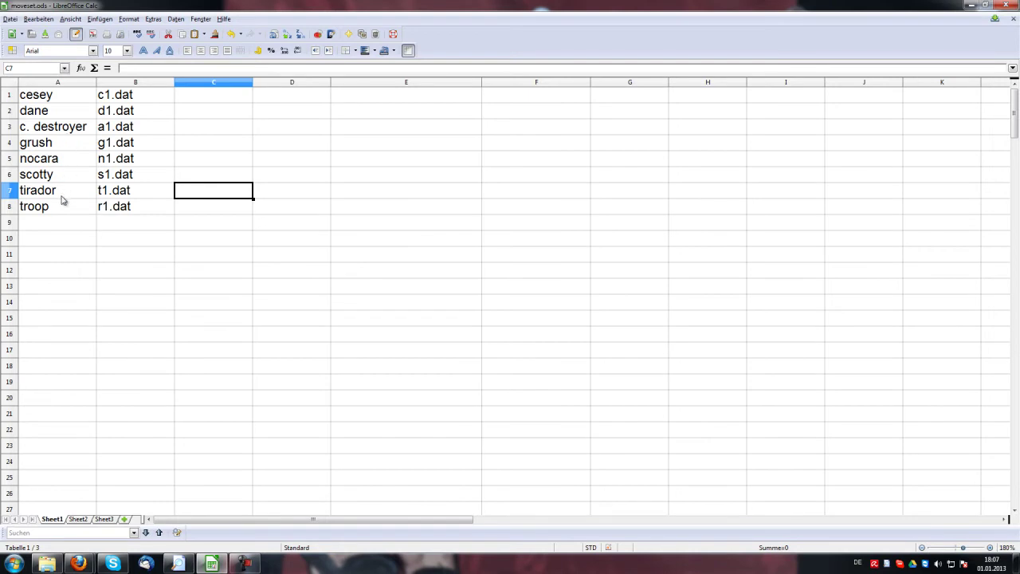
Look up c. destroyer's and troop's .dat files in moveset.ods, then minimize Calc.
{"action": "left_click", "coordinate": [146, 122]}
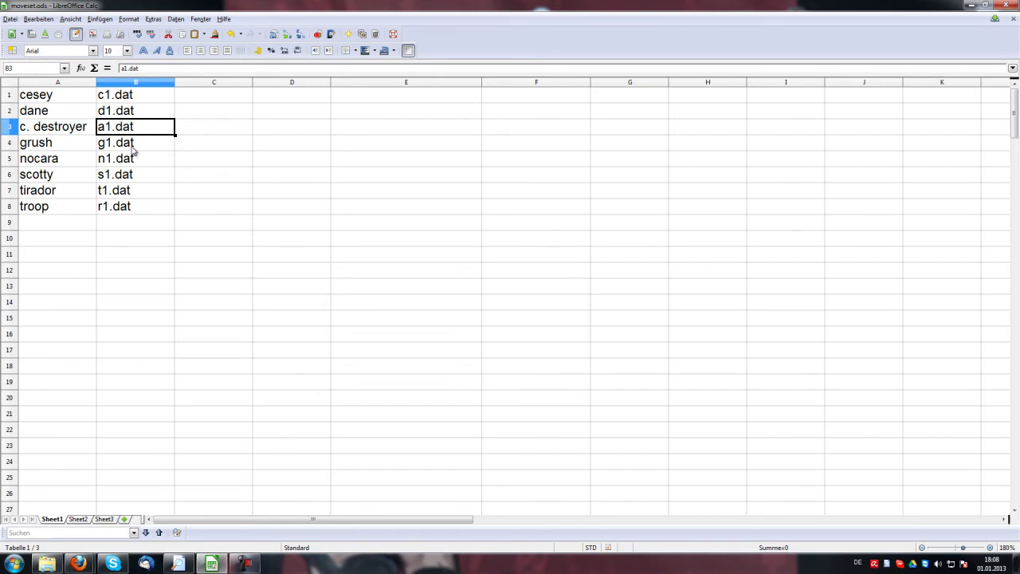
{"action": "left_click", "coordinate": [132, 206]}
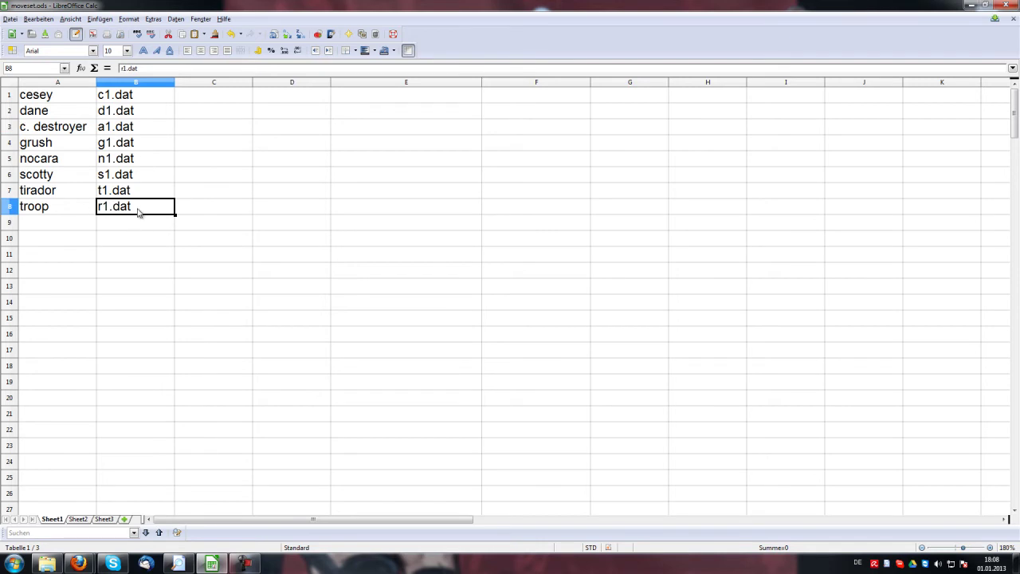
{"action": "left_click", "coordinate": [970, 5]}
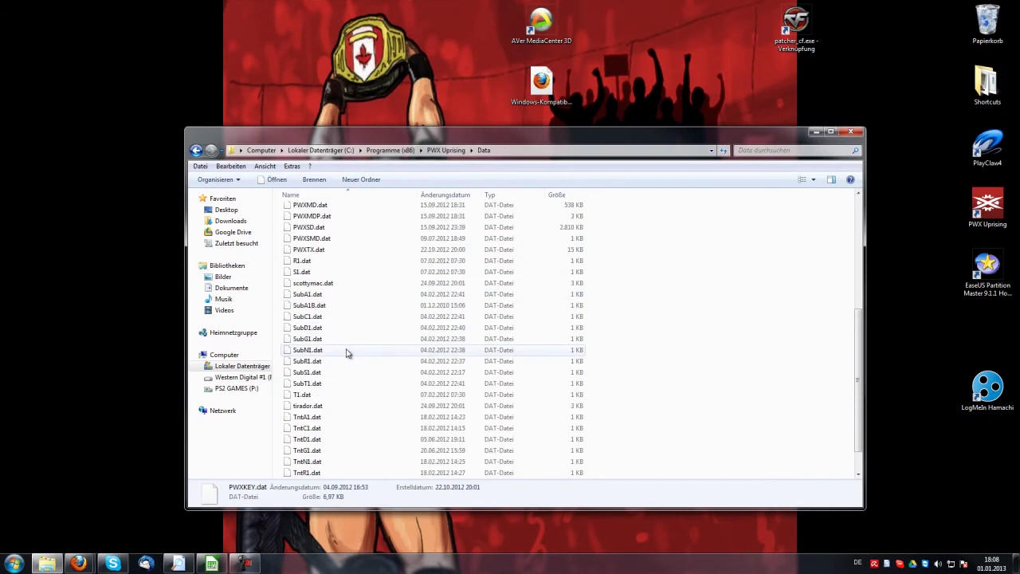
Open scottymac.dat from the Data folder with 'Edit with Notepad++'.
{"action": "scroll", "coordinate": [337, 344], "scroll_direction": "up", "scroll_amount": 1}
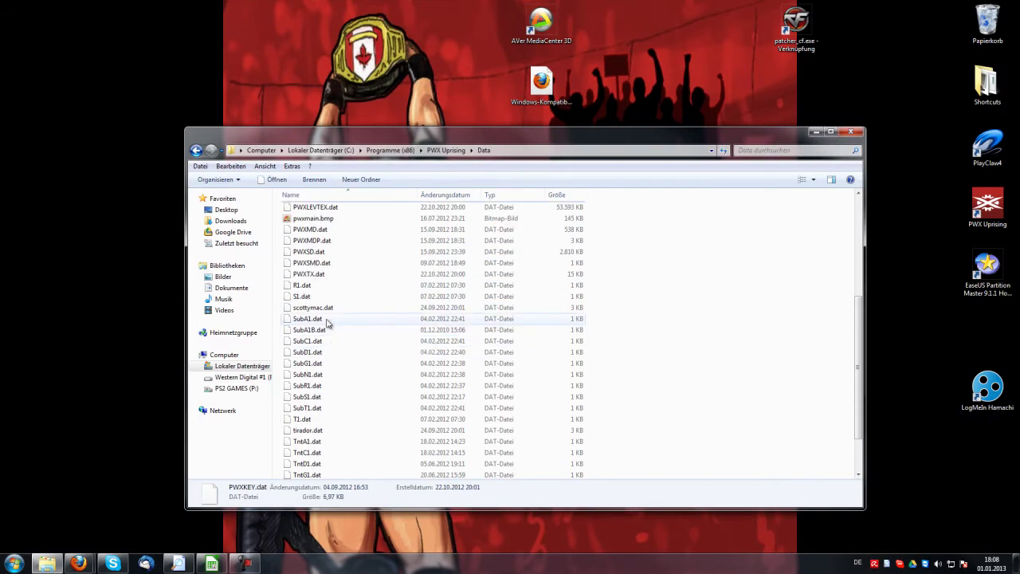
{"action": "left_click", "coordinate": [323, 310]}
{"action": "right_click", "coordinate": [324, 311]}
{"action": "mouse_move", "coordinate": [339, 327]}
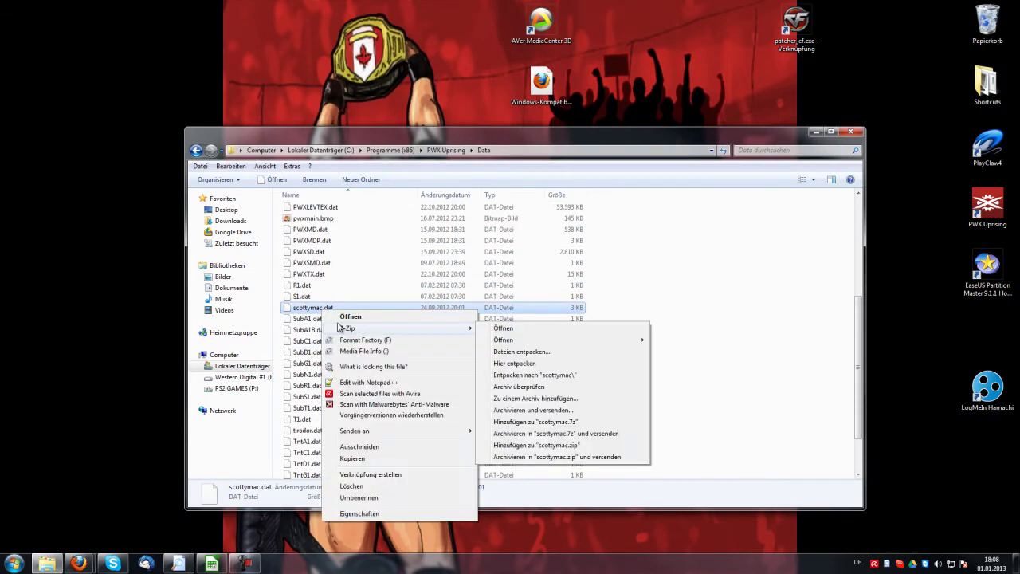
{"action": "left_click", "coordinate": [372, 384]}
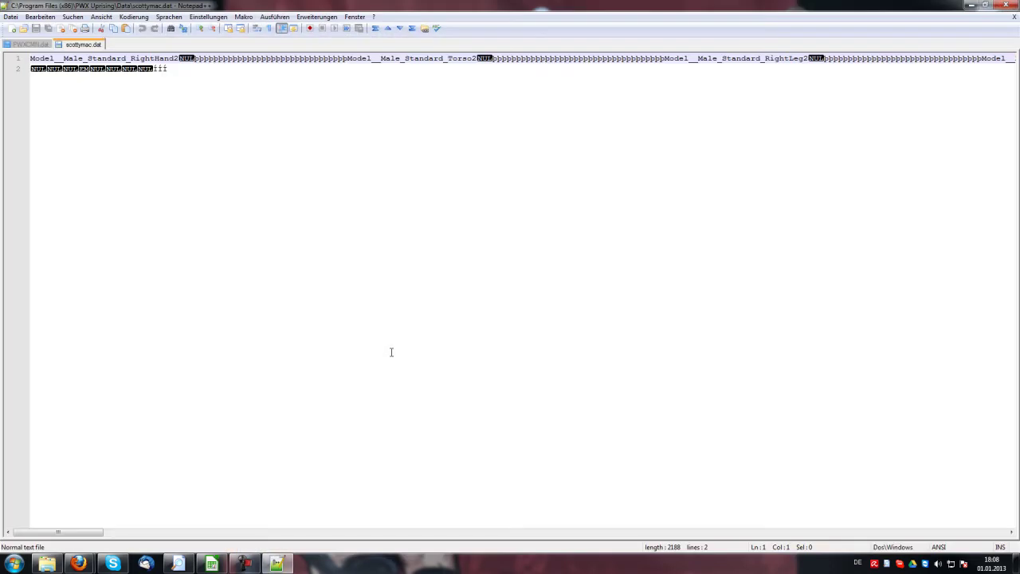
Scroll to the end of line 1 and select the S1.dat reference in scottymac.dat.
{"action": "left_click_drag", "start_coordinate": [86, 532], "coordinate": [1002, 536]}
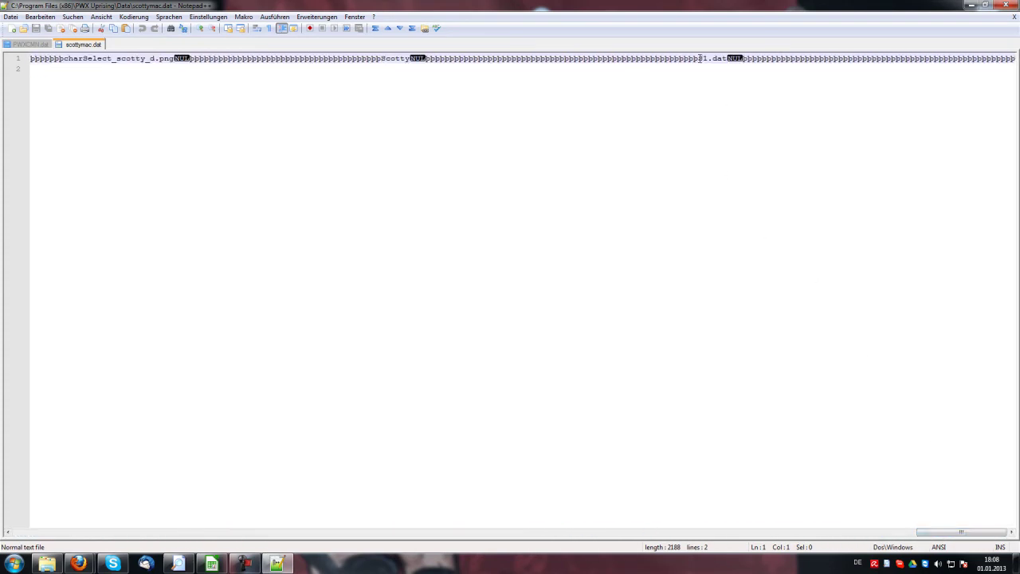
{"action": "left_click_drag", "start_coordinate": [698, 58], "coordinate": [727, 59]}
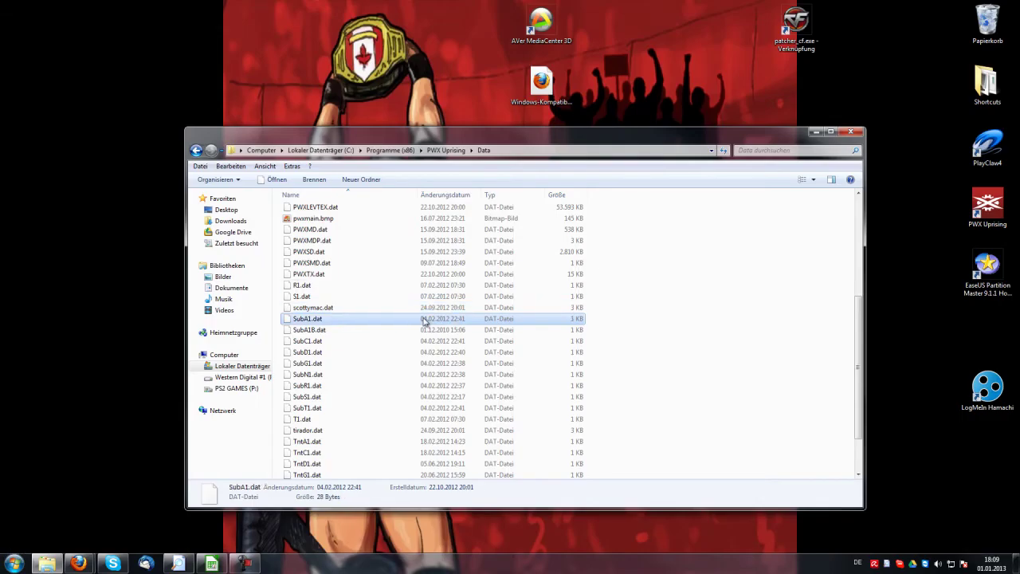
{"action": "scroll", "coordinate": [398, 330], "scroll_direction": "up", "scroll_amount": 5}
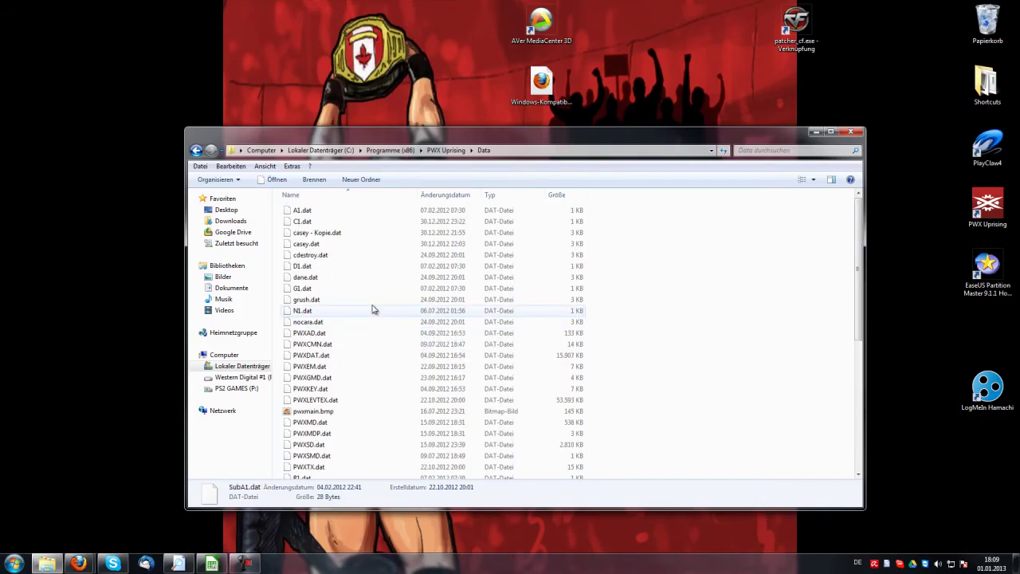
{"action": "left_click", "coordinate": [212, 563]}
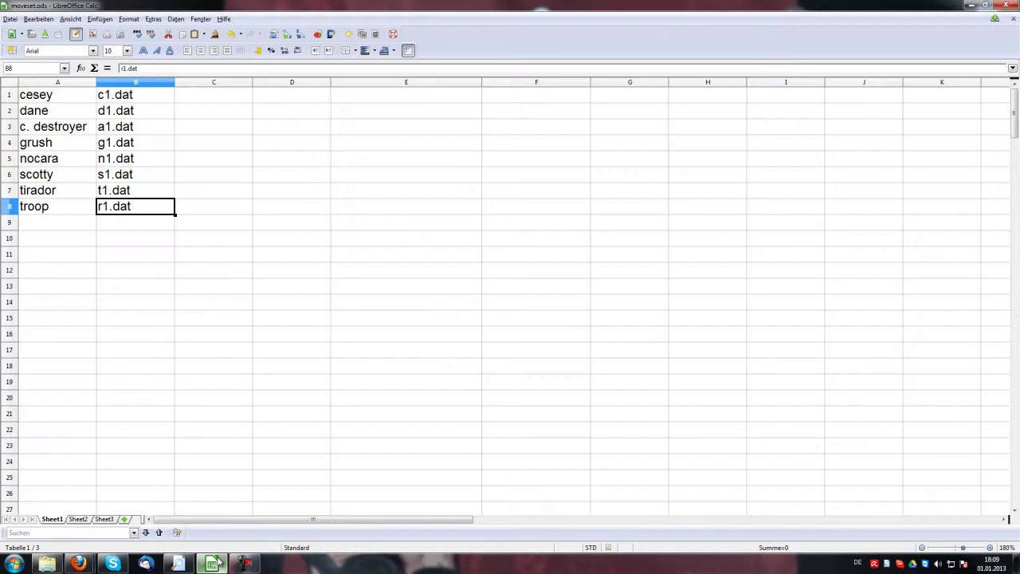
{"action": "left_click", "coordinate": [59, 130]}
{"action": "left_click", "coordinate": [628, 243]}
{"action": "left_click", "coordinate": [971, 5]}
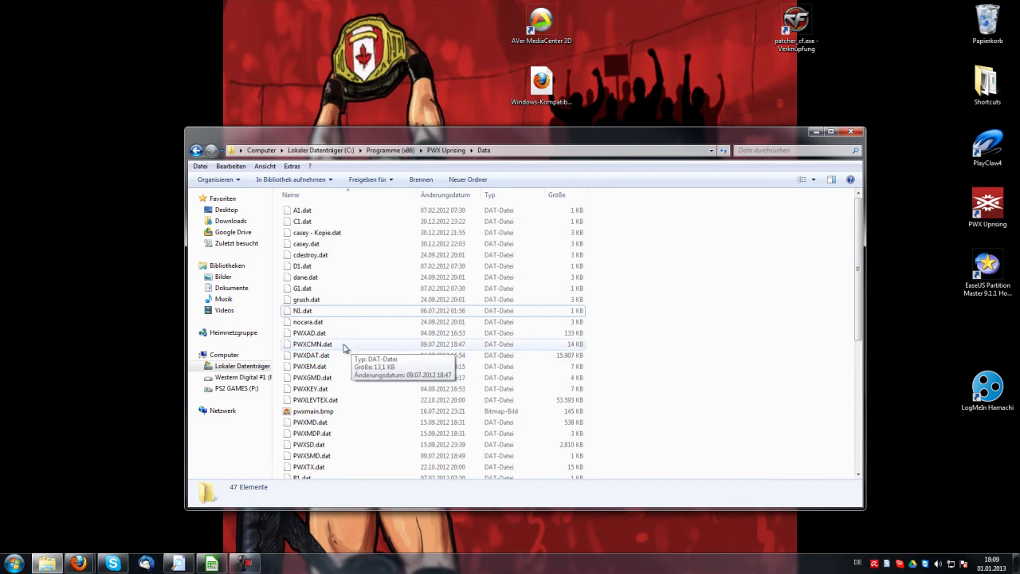
Open the 14 KB PWXCMN.dat from the Data folder with 'Edit with Notepad++'.
{"action": "left_click", "coordinate": [340, 347]}
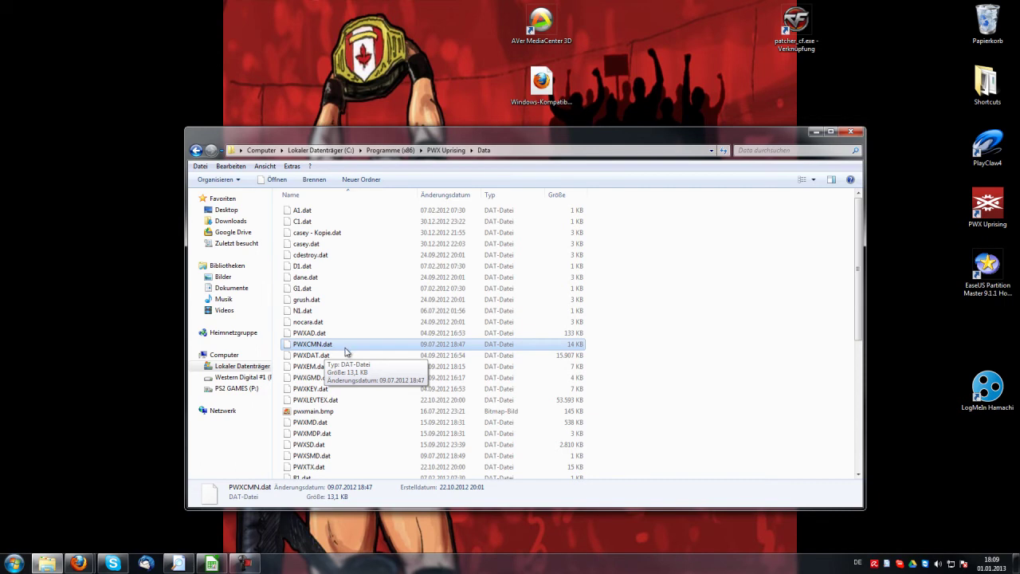
{"action": "right_click", "coordinate": [337, 348]}
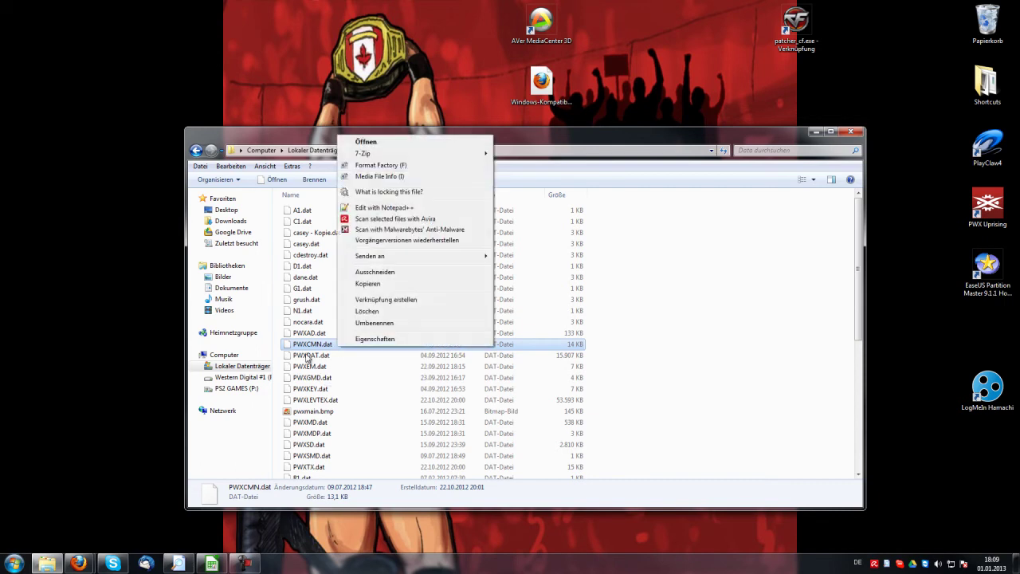
{"action": "left_click", "coordinate": [384, 207]}
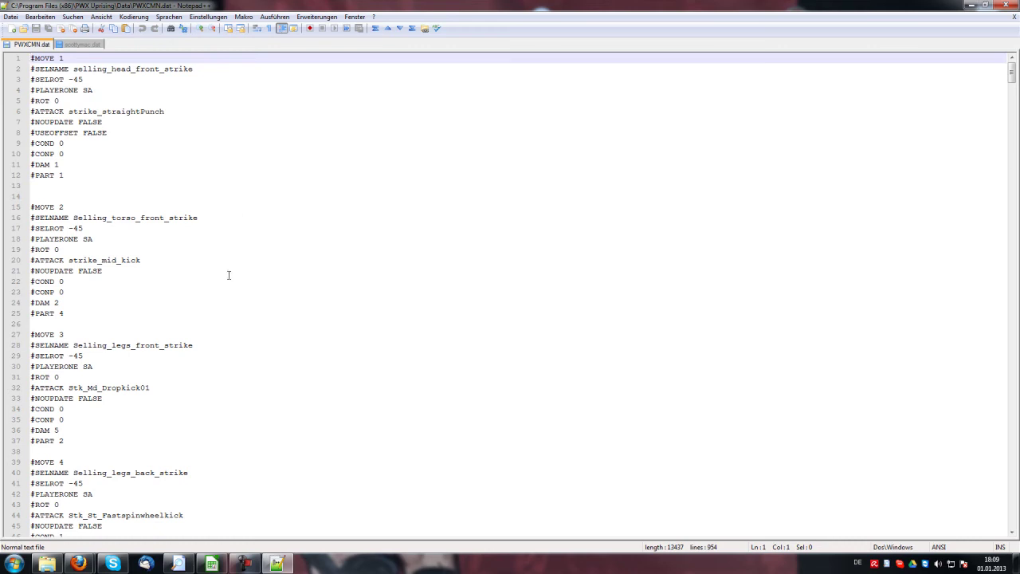
Scroll through PWXCMN.dat's 954 lines of #MOVE entries, then minimize Notepad++.
{"action": "left_click", "coordinate": [114, 147]}
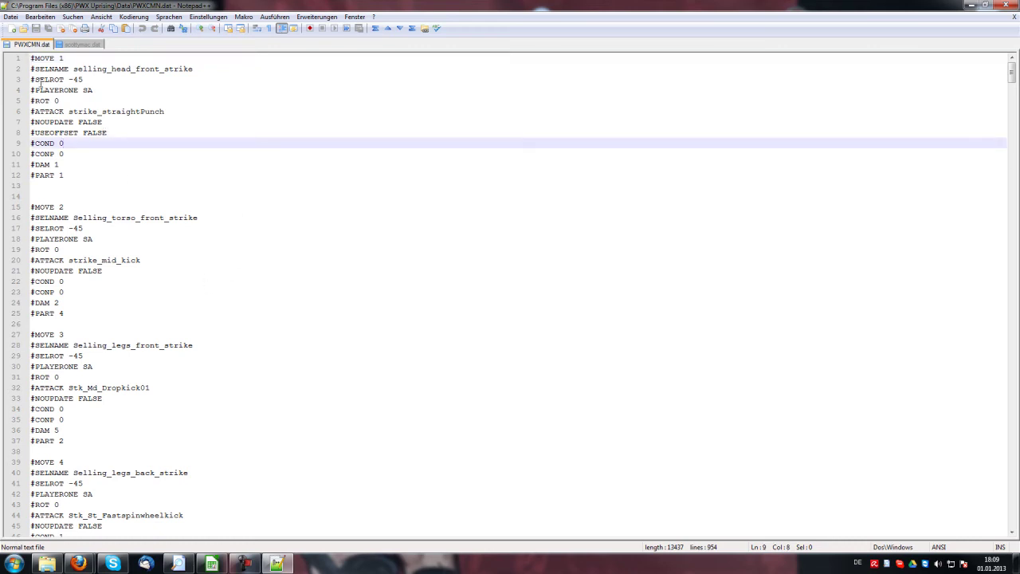
{"action": "left_click_drag", "start_coordinate": [1008, 70], "coordinate": [997, 529]}
{"action": "left_click", "coordinate": [332, 399]}
{"action": "scroll", "coordinate": [239, 335], "scroll_direction": "up", "scroll_amount": 20}
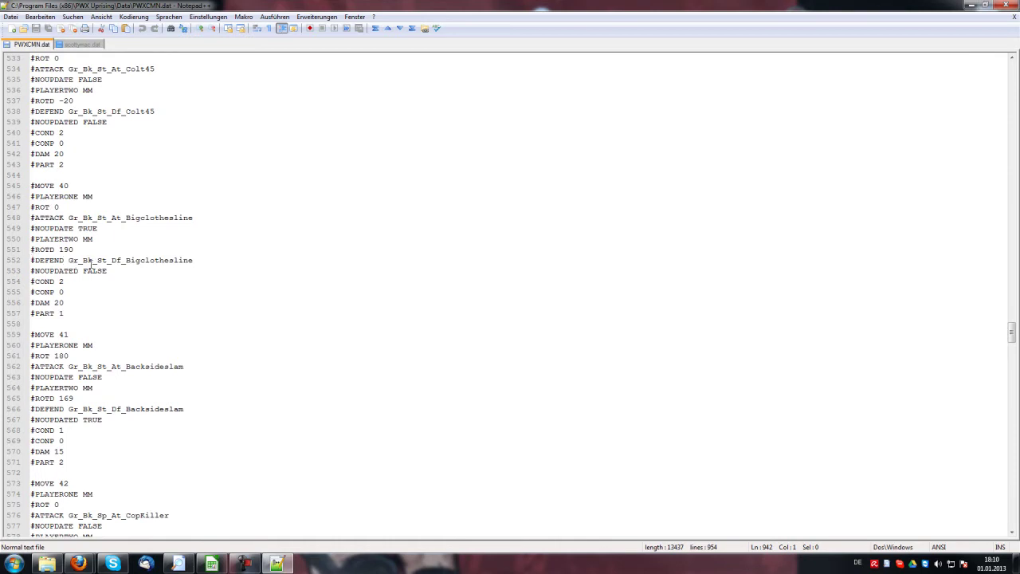
{"action": "scroll", "coordinate": [127, 303], "scroll_direction": "up", "scroll_amount": 1}
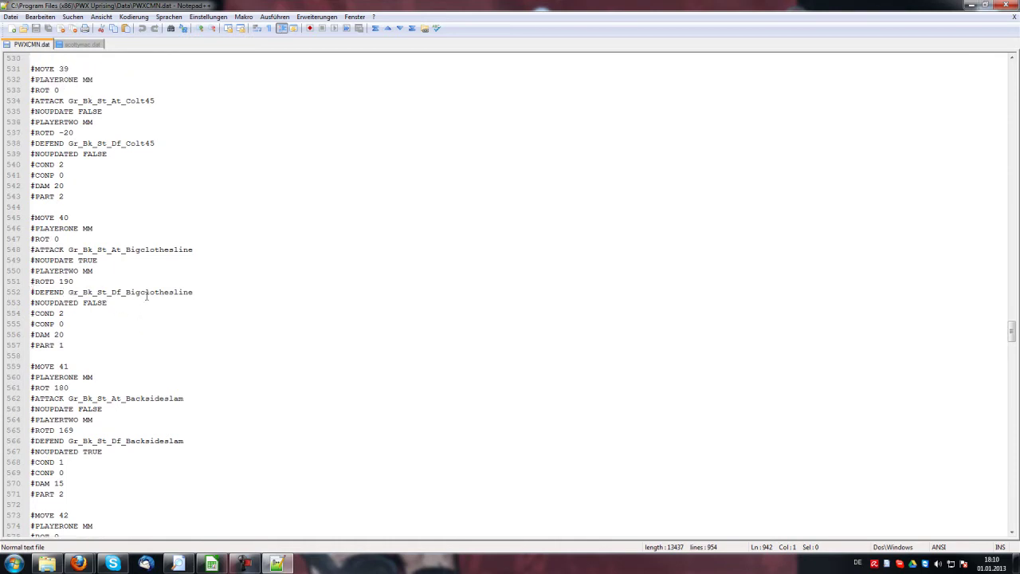
{"action": "scroll", "coordinate": [107, 263], "scroll_direction": "up", "scroll_amount": 5}
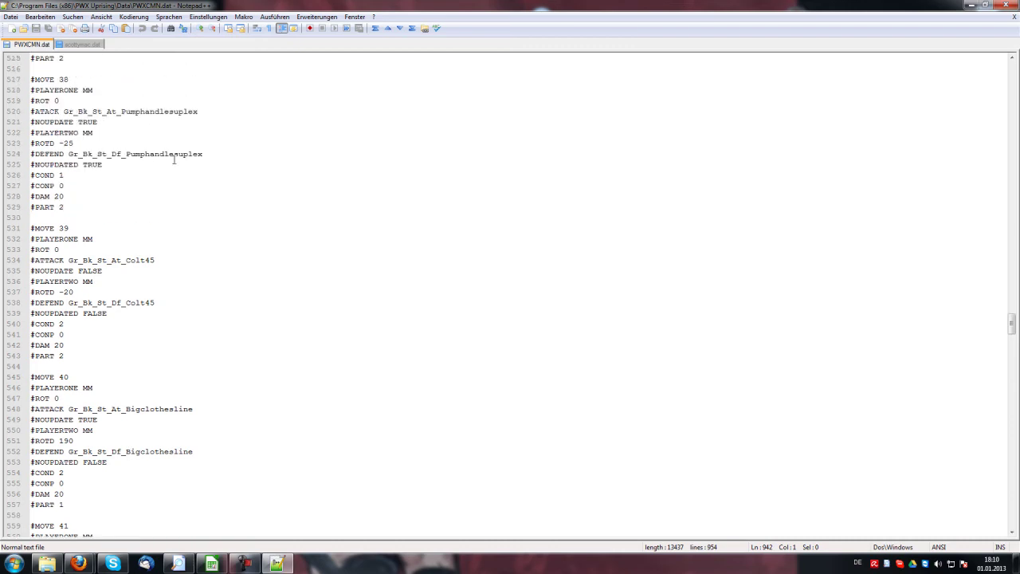
{"action": "scroll", "coordinate": [172, 161], "scroll_direction": "up", "scroll_amount": 4}
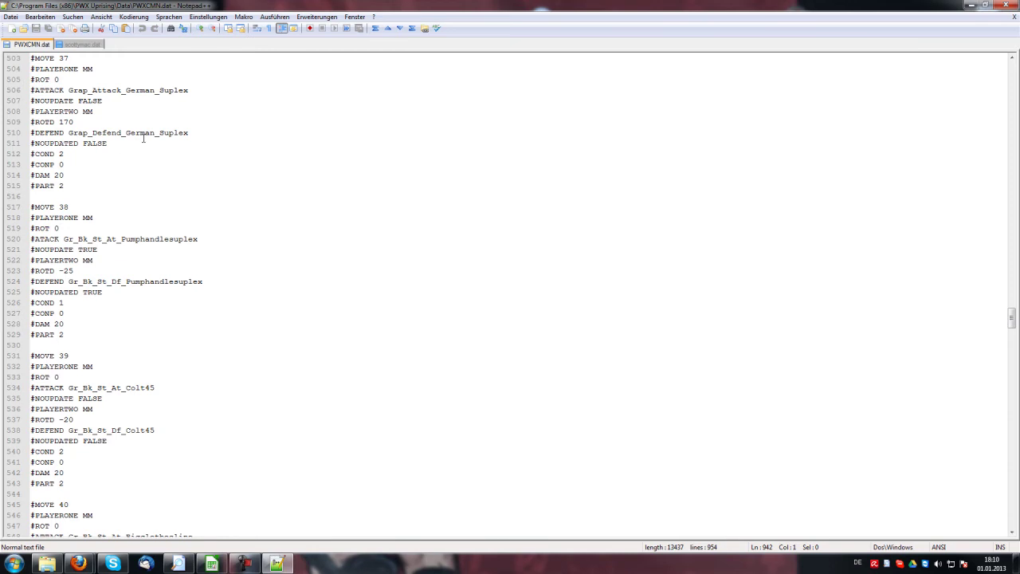
{"action": "scroll", "coordinate": [167, 147], "scroll_direction": "up", "scroll_amount": 20}
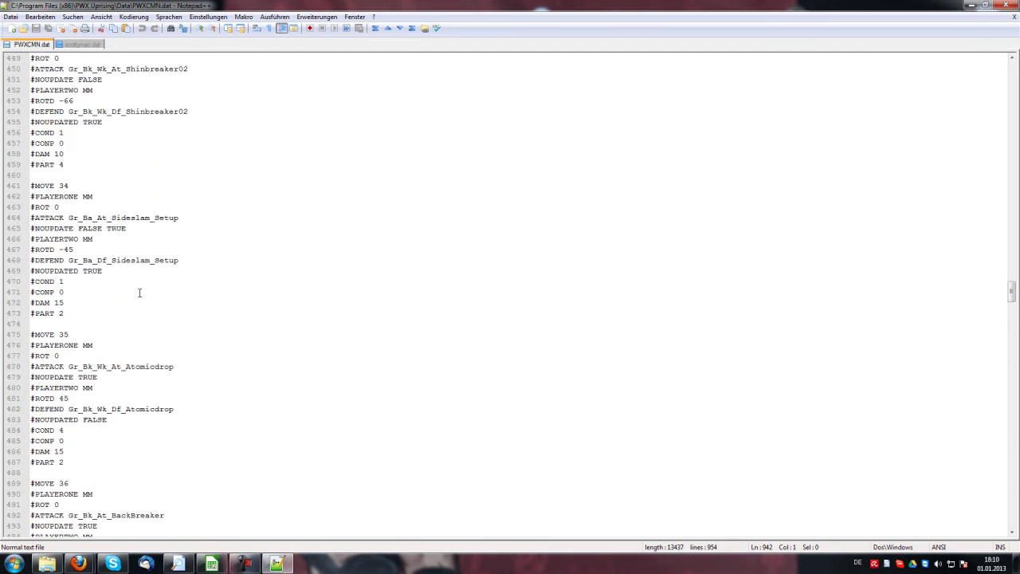
{"action": "scroll", "coordinate": [139, 288], "scroll_direction": "up", "scroll_amount": 6}
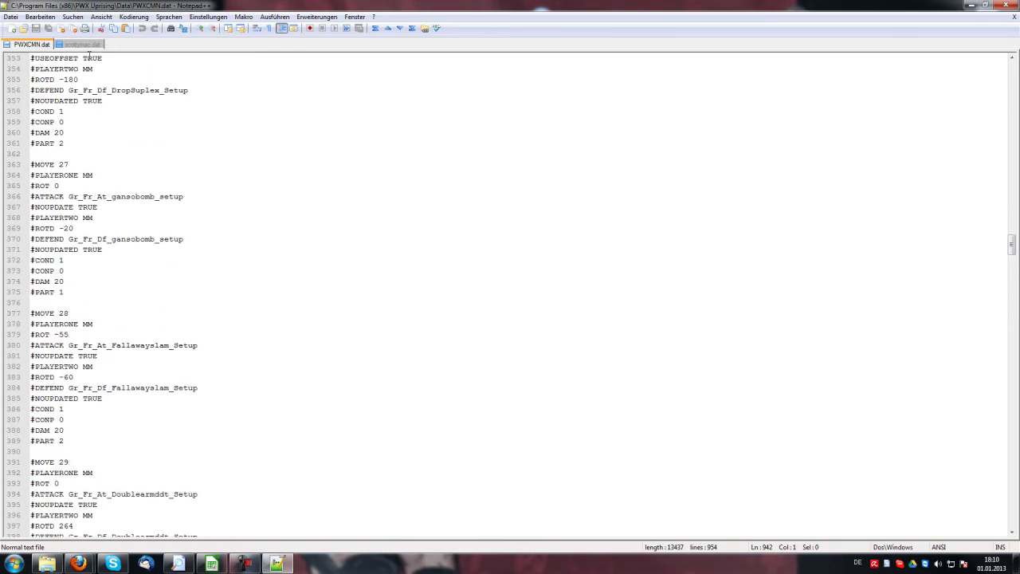
{"action": "left_click", "coordinate": [974, 5]}
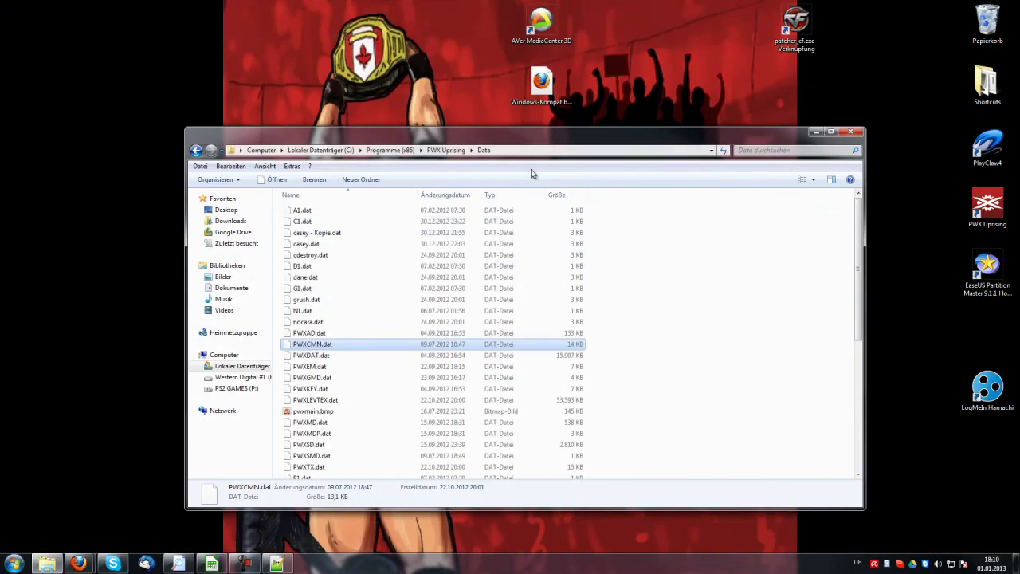
Open A1.dat from the Data folder with 'Edit with Notepad++'.
{"action": "left_click", "coordinate": [341, 287]}
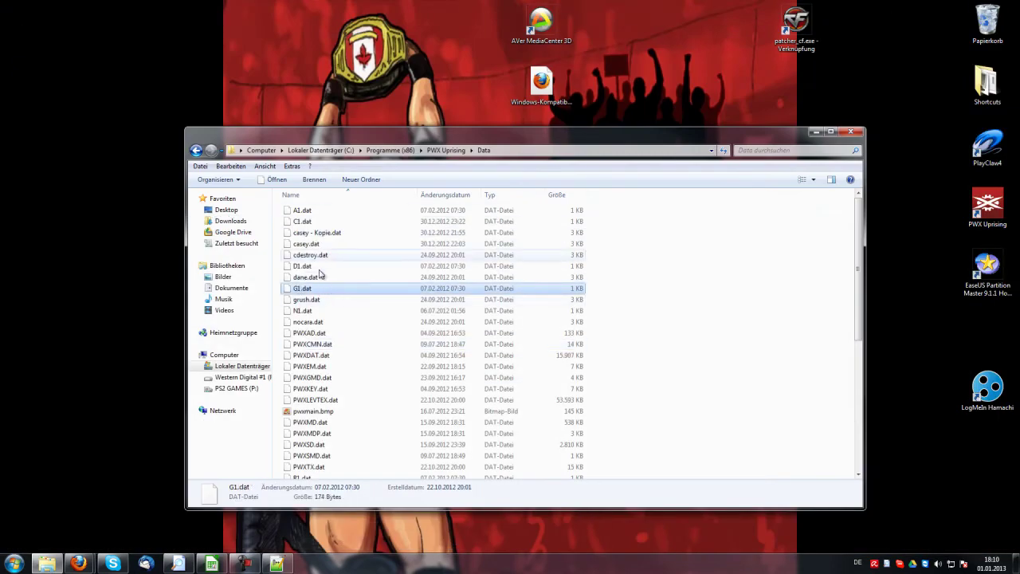
{"action": "left_click", "coordinate": [306, 211]}
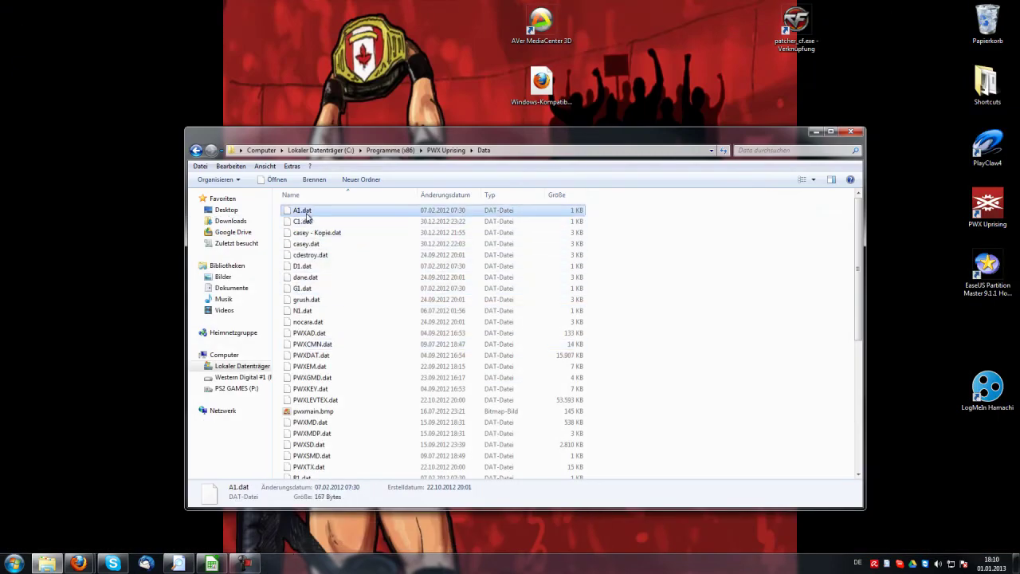
{"action": "right_click", "coordinate": [306, 216]}
{"action": "left_click", "coordinate": [363, 295]}
Check A1.dat entries 28, 31, 32 and 24, then return to the PWXCMN.dat tab.
{"action": "left_click", "coordinate": [54, 174]}
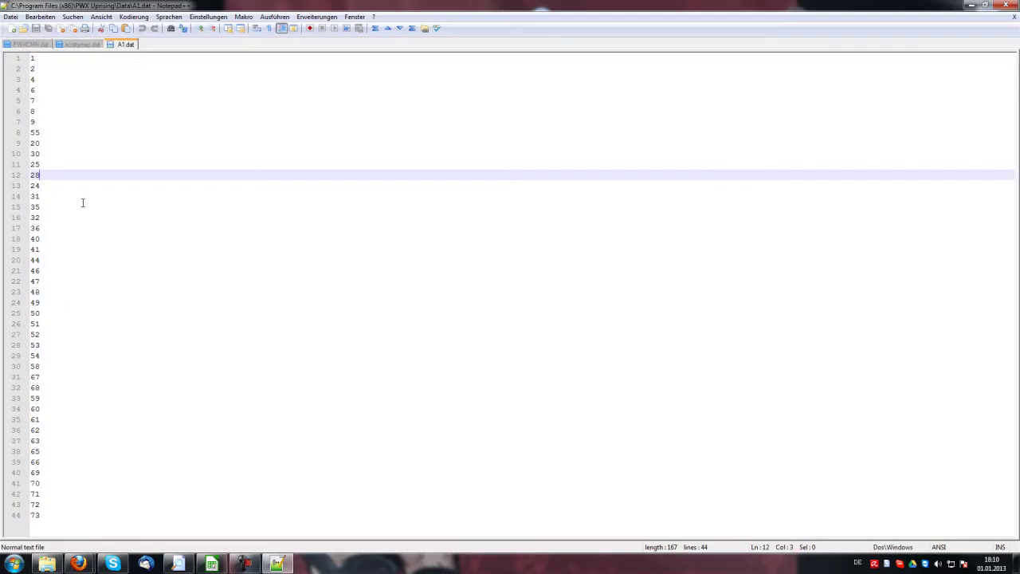
{"action": "left_click", "coordinate": [91, 366]}
{"action": "left_click", "coordinate": [75, 270]}
{"action": "left_click", "coordinate": [80, 143]}
{"action": "left_click", "coordinate": [81, 195]}
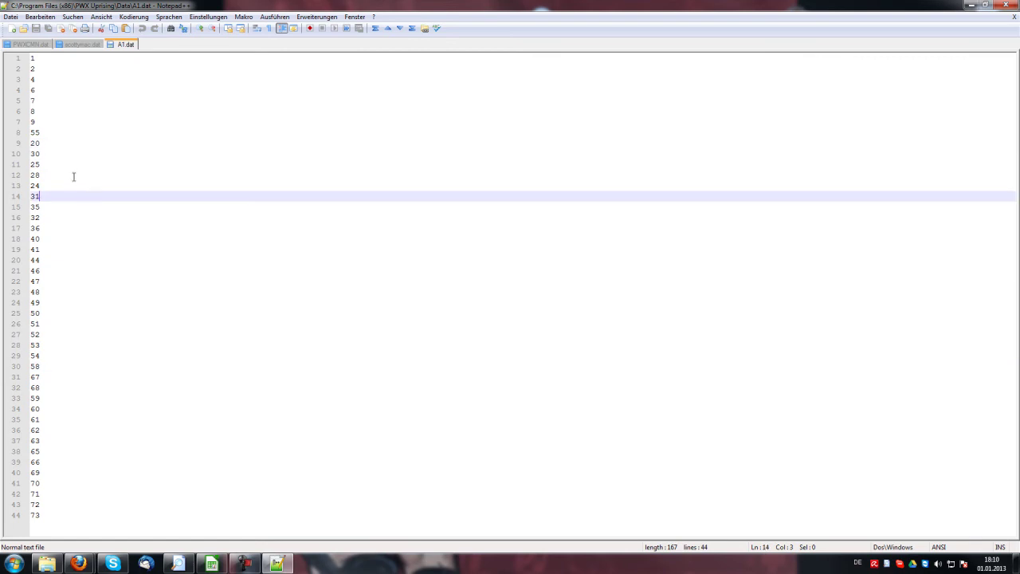
{"action": "left_click", "coordinate": [68, 217]}
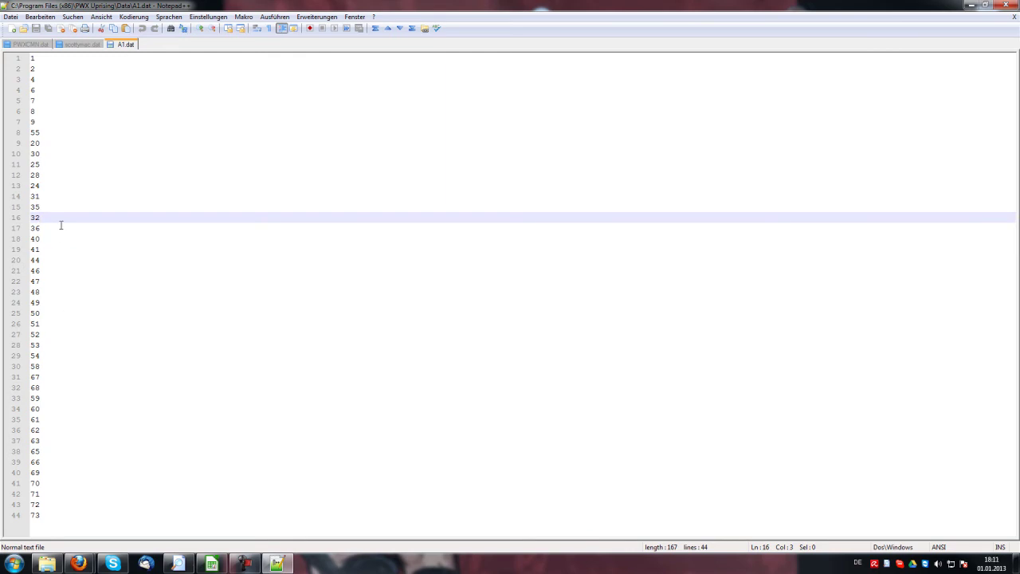
{"action": "left_click", "coordinate": [43, 185]}
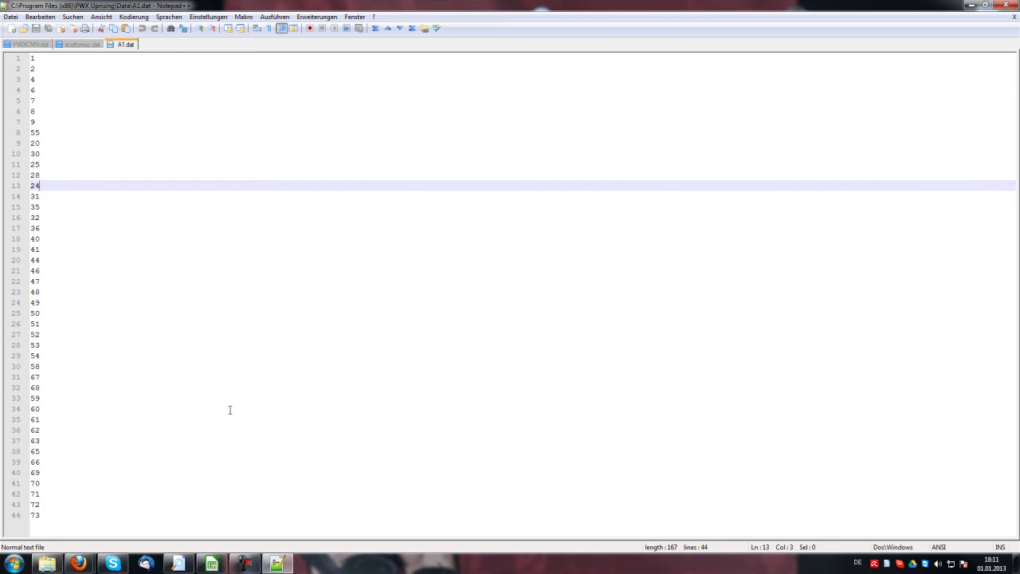
{"action": "left_click", "coordinate": [29, 44]}
Find the SuperKick move, number 17, in the PWXCMN.dat move list.
{"action": "left_click", "coordinate": [74, 197]}
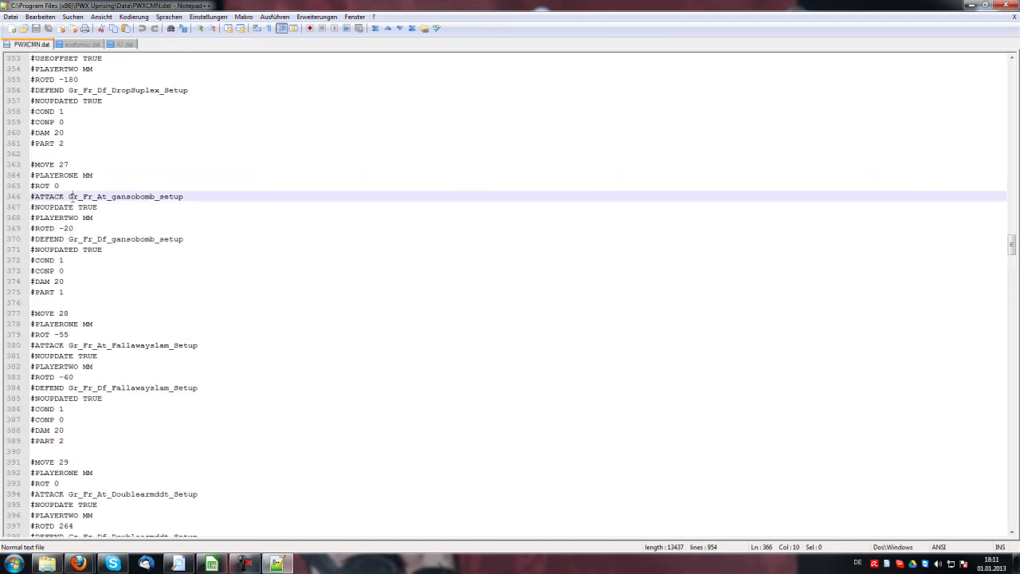
{"action": "scroll", "coordinate": [73, 233], "scroll_direction": "up", "scroll_amount": 7}
{"action": "scroll", "coordinate": [73, 233], "scroll_direction": "up", "scroll_amount": 5}
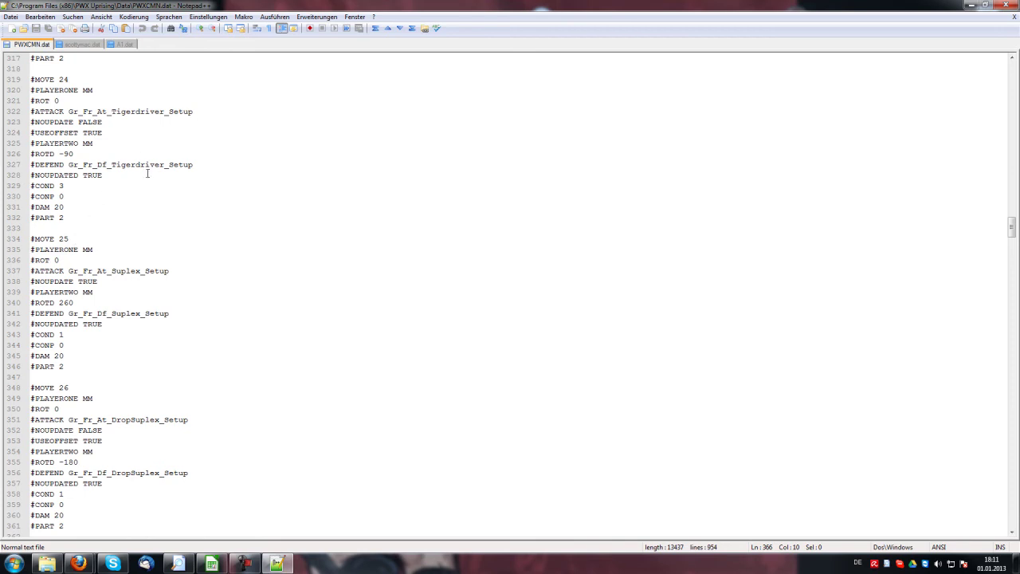
{"action": "scroll", "coordinate": [143, 163], "scroll_direction": "up", "scroll_amount": 1}
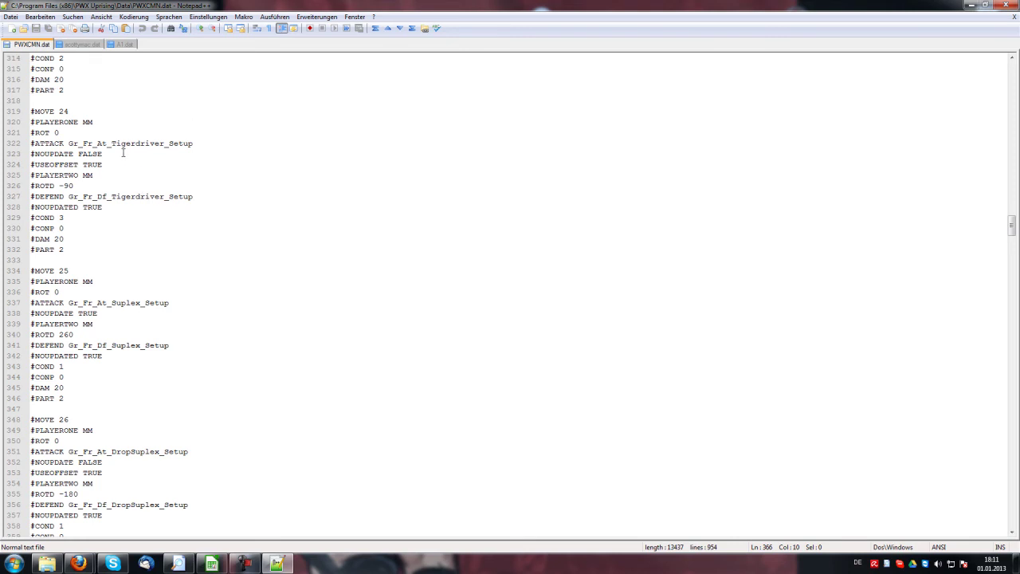
{"action": "scroll", "coordinate": [148, 240], "scroll_direction": "up", "scroll_amount": 4}
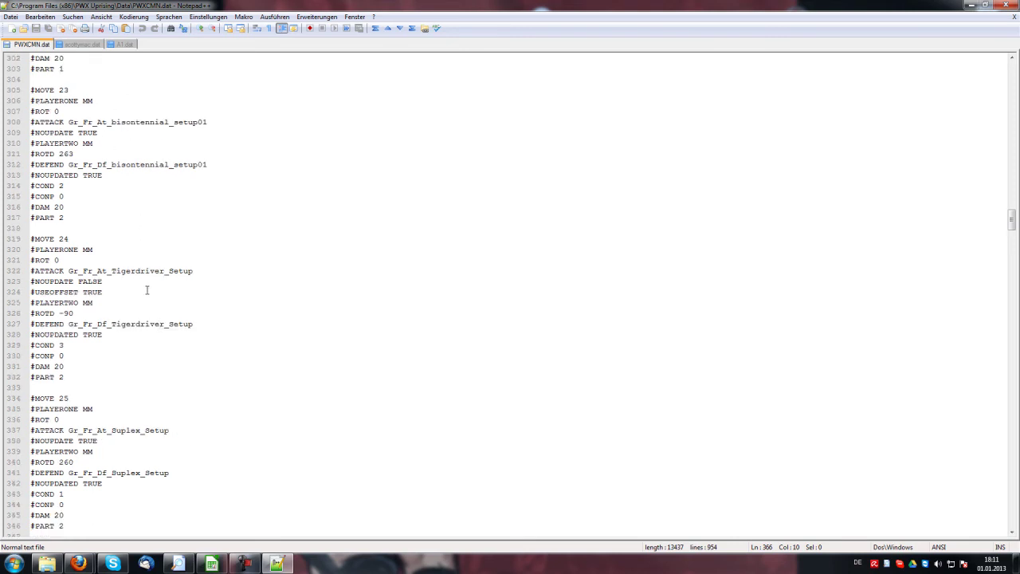
{"action": "scroll", "coordinate": [143, 302], "scroll_direction": "up", "scroll_amount": 13}
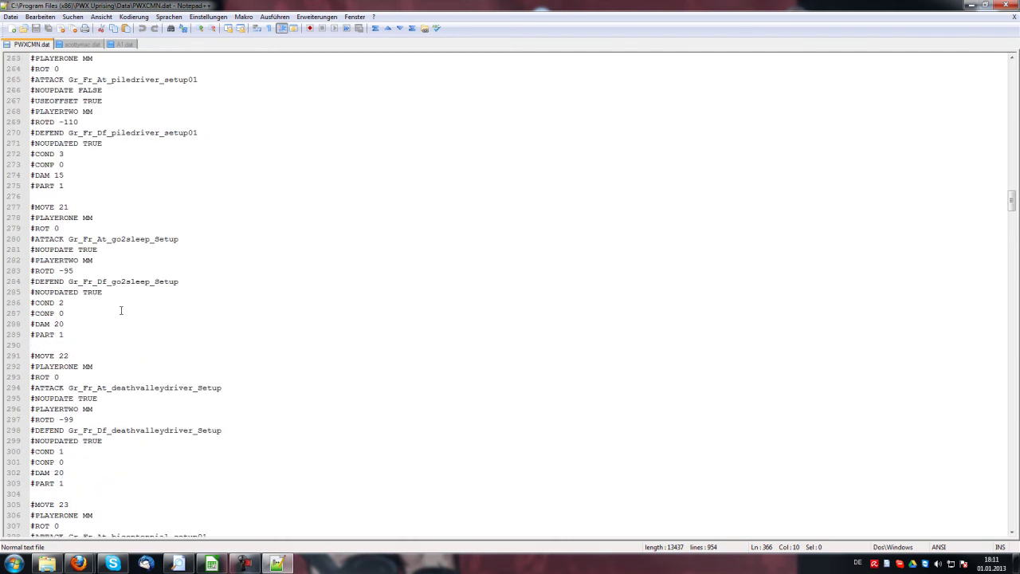
{"action": "scroll", "coordinate": [113, 307], "scroll_direction": "up", "scroll_amount": 16}
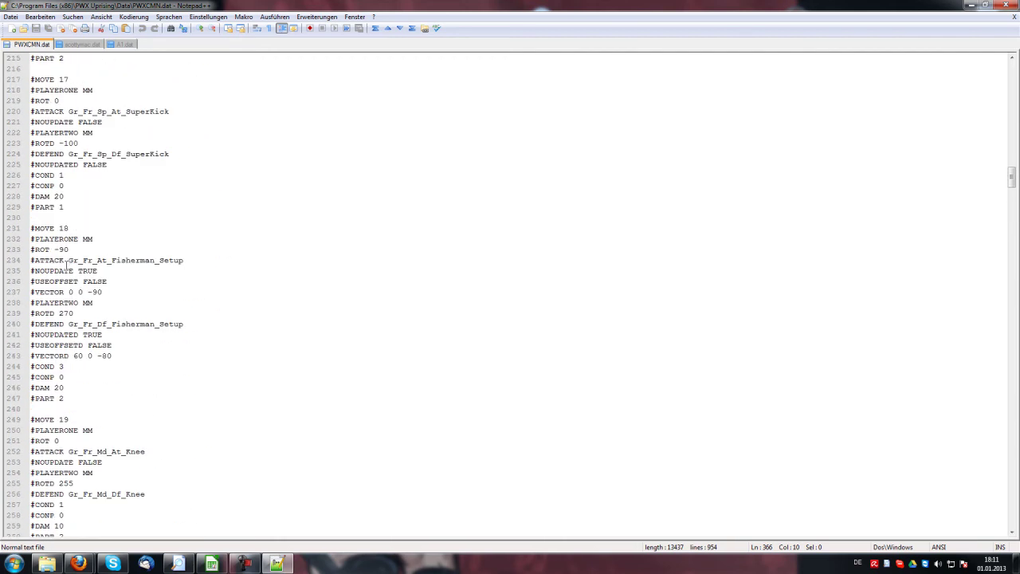
{"action": "left_click", "coordinate": [115, 154]}
Change line 13 of A1.dat from 24 to 17, save it, and launch PWX Uprising.
{"action": "left_click", "coordinate": [119, 44]}
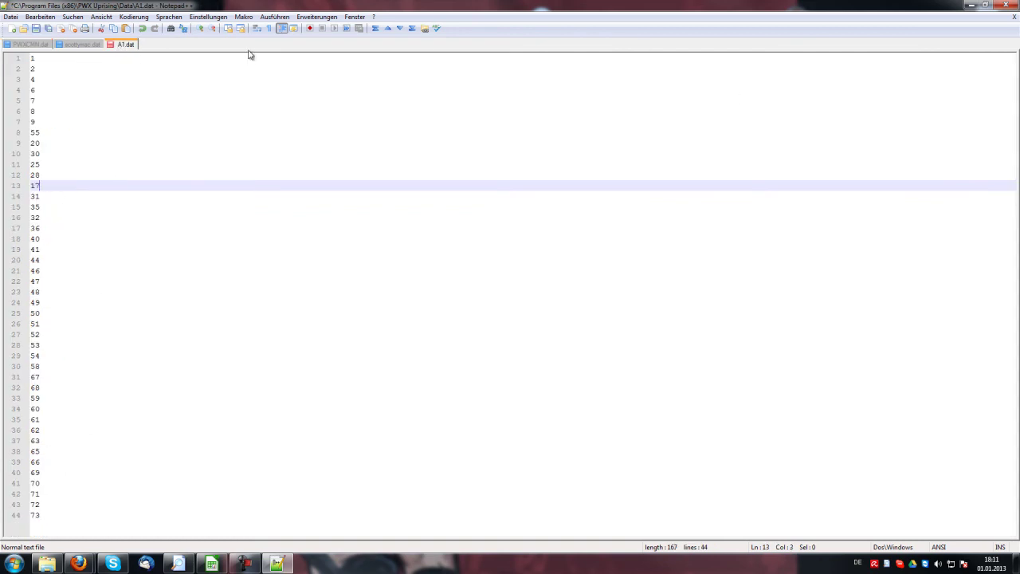
{"action": "left_click", "coordinate": [36, 28]}
{"action": "key", "text": "super+d"}
{"action": "double_click", "coordinate": [1001, 213]}
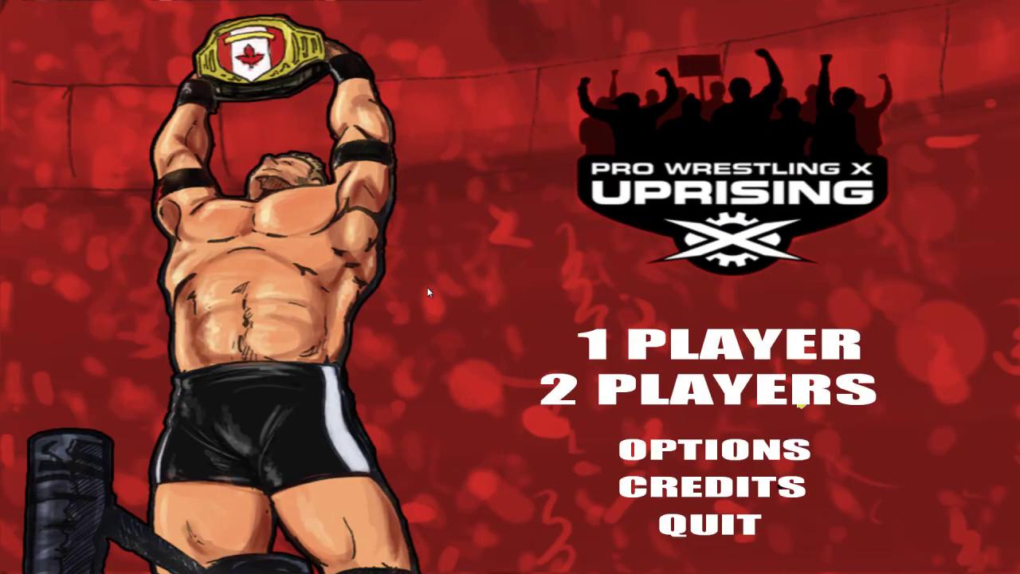
Turn on MUTE SFX in the game's OPTIONS menu and return to the main menu.
{"action": "left_click", "coordinate": [634, 450]}
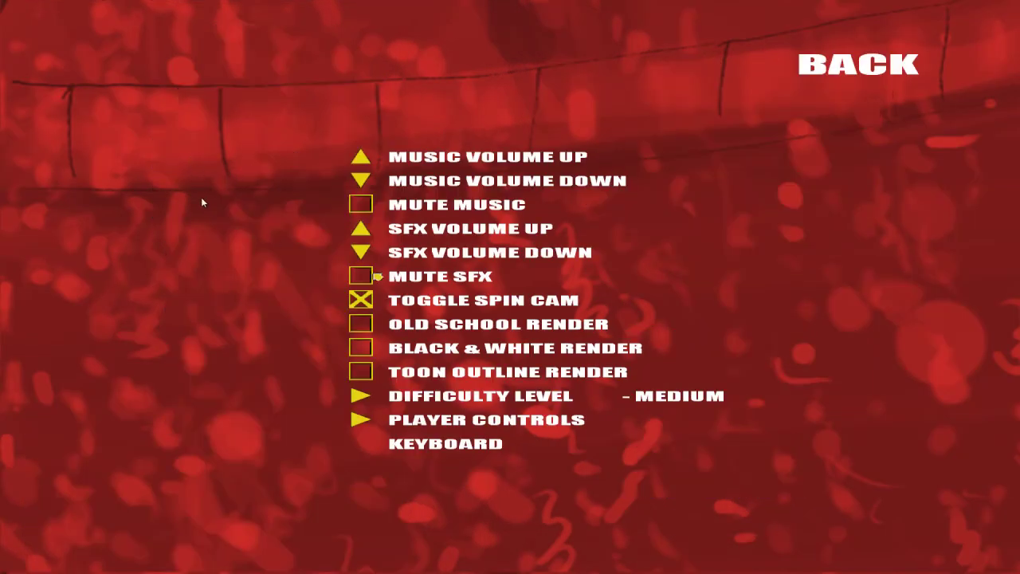
{"action": "left_click", "coordinate": [360, 279]}
{"action": "left_click", "coordinate": [885, 72]}
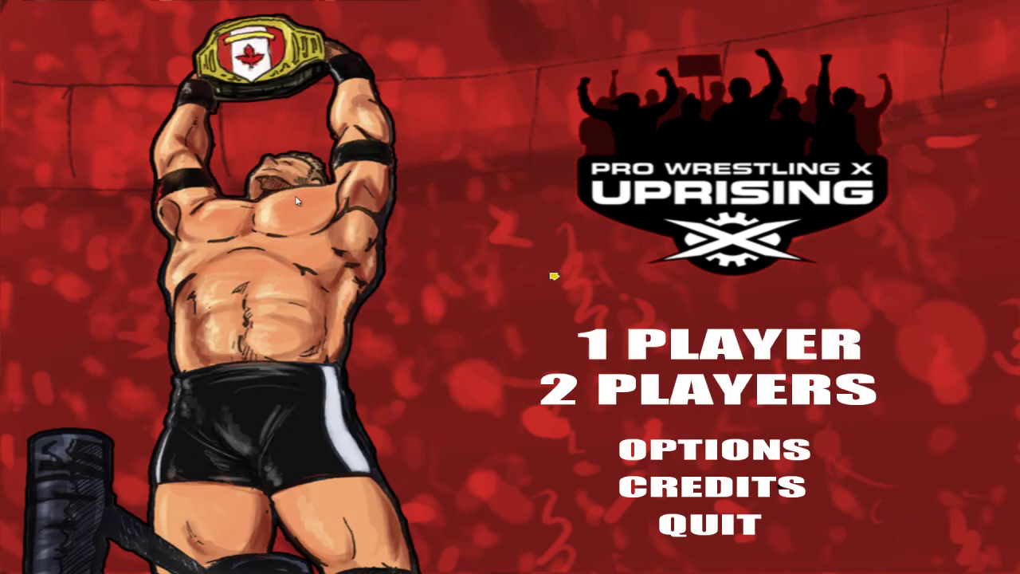
Start a 1 PLAYER match: red-and-white masked wrestler versus the black-and-white masked wrestler.
{"action": "left_click", "coordinate": [658, 351]}
{"action": "left_click", "coordinate": [377, 69]}
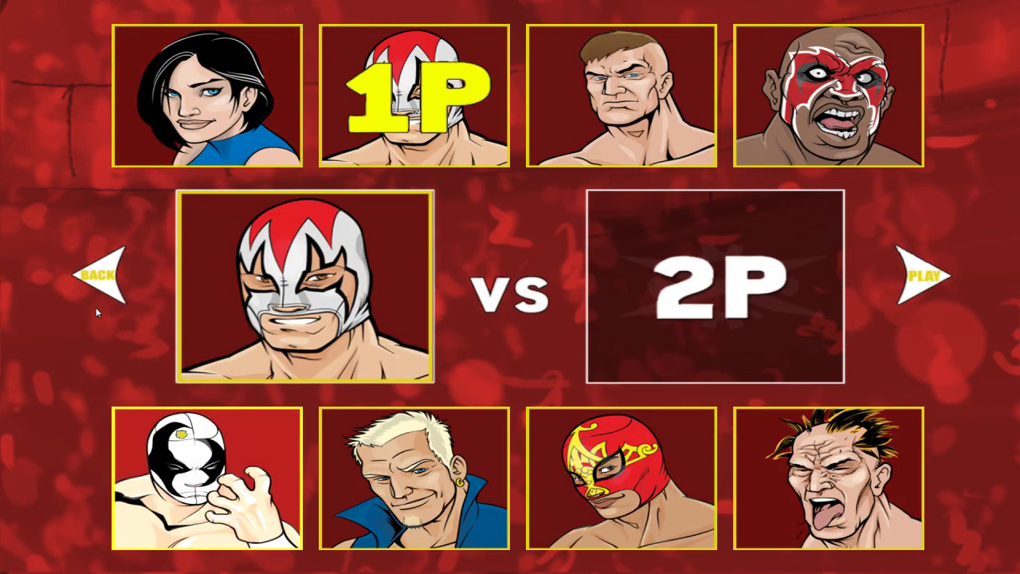
{"action": "left_click", "coordinate": [231, 443]}
{"action": "left_click", "coordinate": [932, 273]}
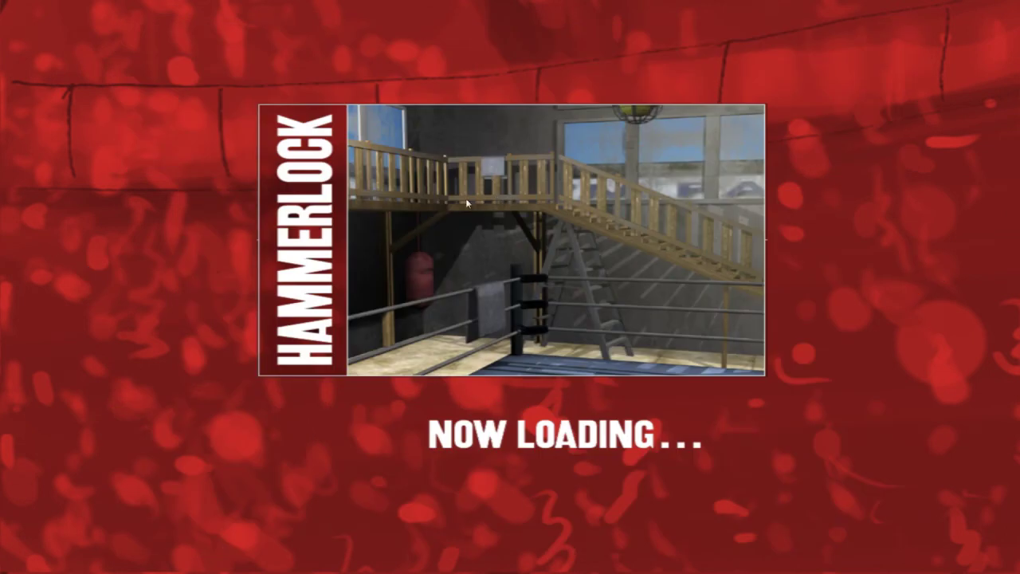